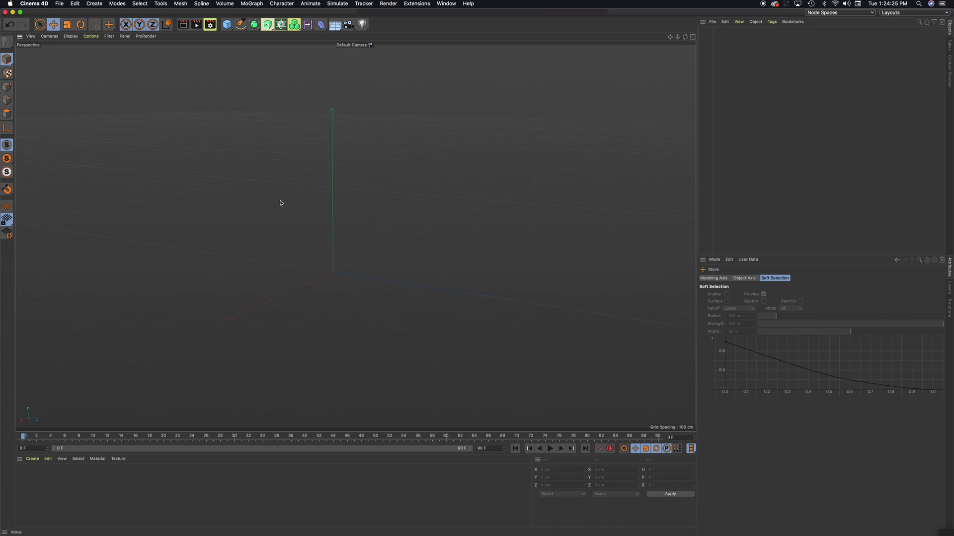
# Add a cube primitive to the empty scene.
pyautogui.keyDown('alt'); pyautogui.moveTo(280, 203); pyautogui.dragTo(286, 202); pyautogui.keyUp('alt')
pyautogui.moveTo(231, 29); pyautogui.dragTo(242, 34)
pyautogui.keyDown('alt'); pyautogui.moveTo(430, 249); pyautogui.dragTo(413, 234, button='middle'); pyautogui.keyUp('alt')
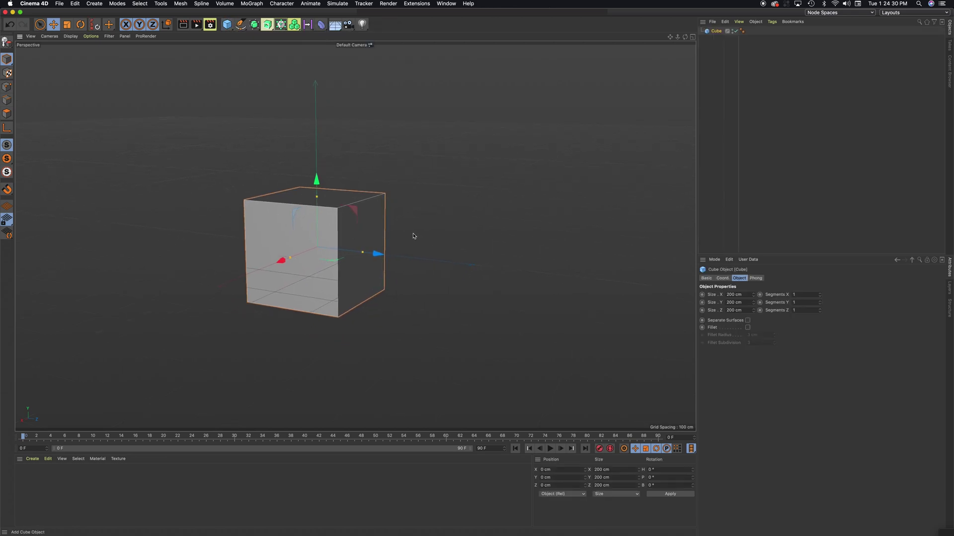
pyautogui.keyDown('alt'); pyautogui.moveTo(413, 234); pyautogui.dragTo(400, 229); pyautogui.keyUp('alt')
# Add a sphere primitive and move it along the Z axis to about 290 cm, beside the cube.
pyautogui.moveTo(222, 28); pyautogui.dragTo(390, 43)
pyautogui.moveTo(373, 256); pyautogui.dragTo(516, 277)
pyautogui.keyDown('alt'); pyautogui.moveTo(437, 257); pyautogui.dragTo(416, 232, button='middle'); pyautogui.keyUp('alt')
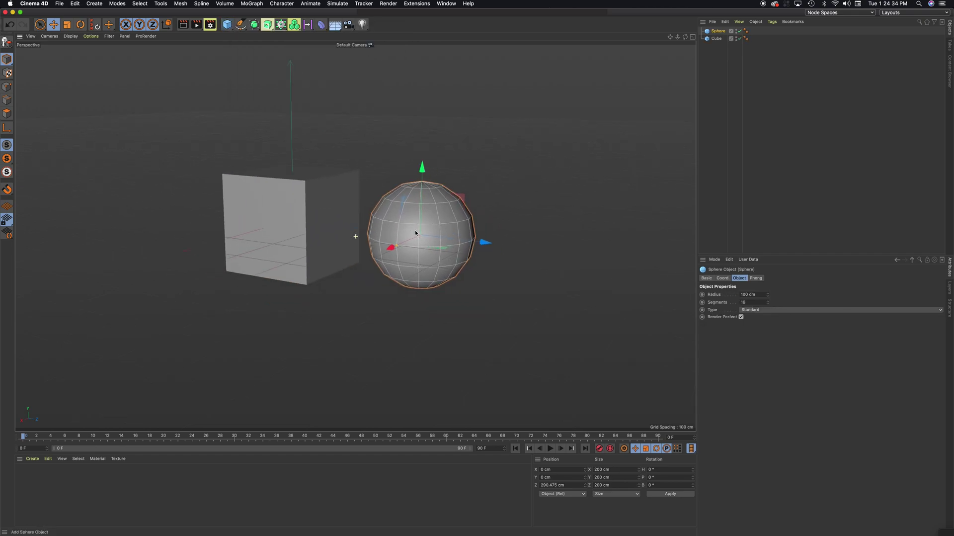
pyautogui.keyDown('alt'); pyautogui.moveTo(416, 232); pyautogui.dragTo(396, 226); pyautogui.keyUp('alt')
pyautogui.keyDown('alt'); pyautogui.moveTo(408, 224); pyautogui.dragTo(482, 239, button='middle'); pyautogui.keyUp('alt')
pyautogui.keyDown('alt'); pyautogui.moveTo(482, 238); pyautogui.dragTo(419, 212); pyautogui.keyUp('alt')
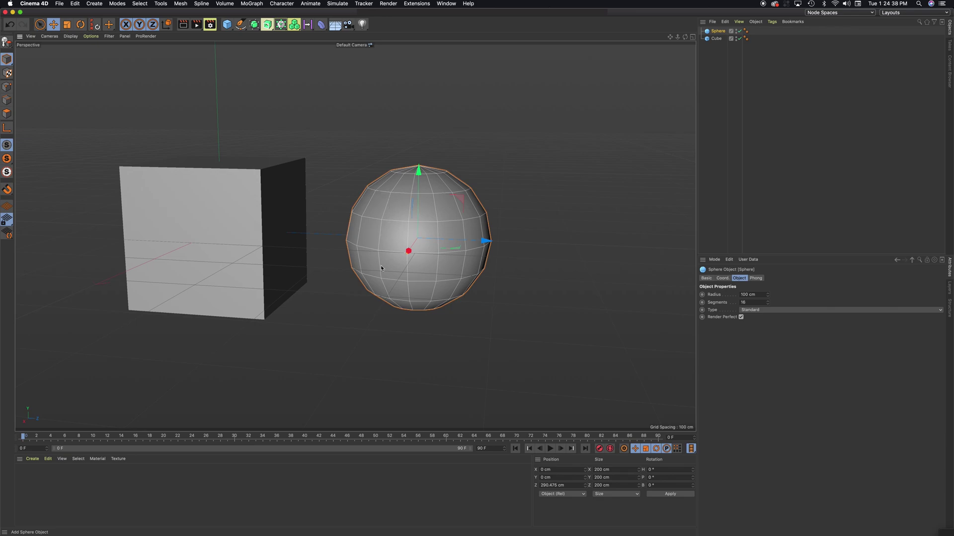
# Select the cube and the sphere in turn to compare their surface structure.
pyautogui.keyDown('alt'); pyautogui.moveTo(375, 250); pyautogui.dragTo(375, 204); pyautogui.keyUp('alt')
pyautogui.click(250, 190)
pyautogui.click(384, 218)
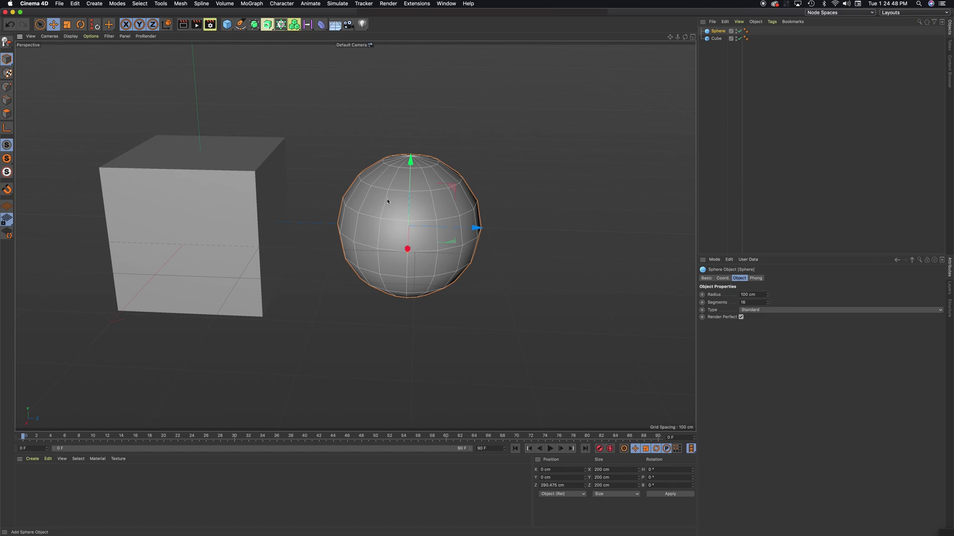
pyautogui.keyDown('alt'); pyautogui.moveTo(389, 247); pyautogui.dragTo(404, 231); pyautogui.keyUp('alt')
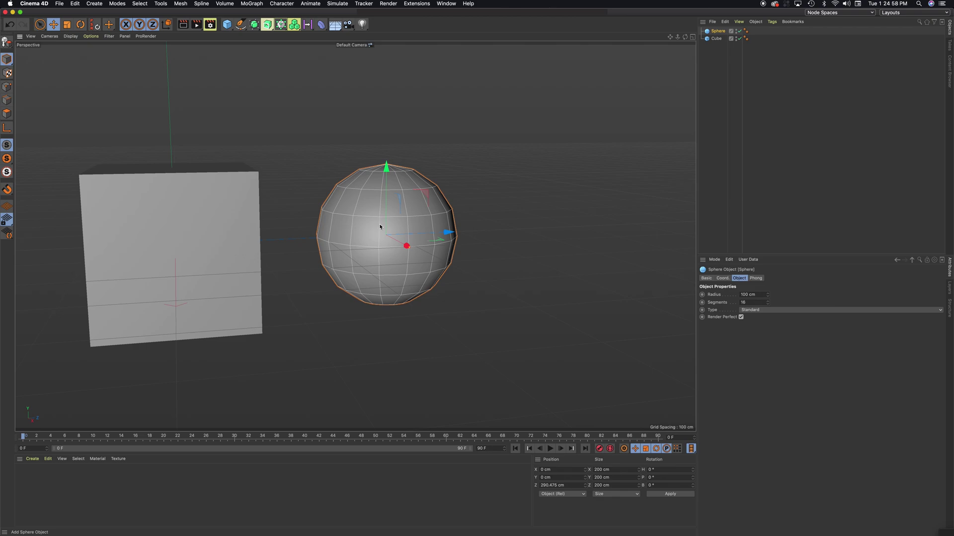
# In the viewport's view settings, toggle the selected-object wireframe display off and back on.
pyautogui.click(717, 260)
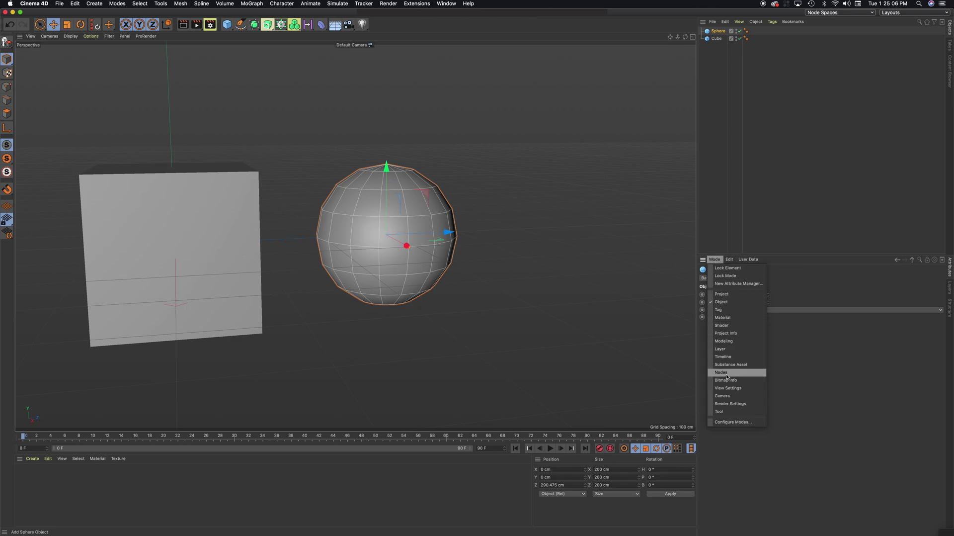
pyautogui.click(733, 389)
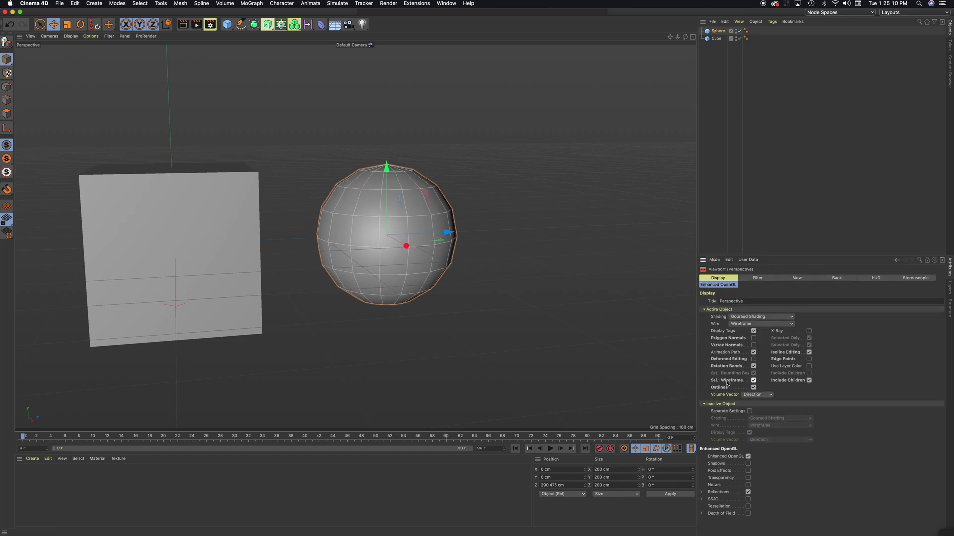
pyautogui.click(754, 380)
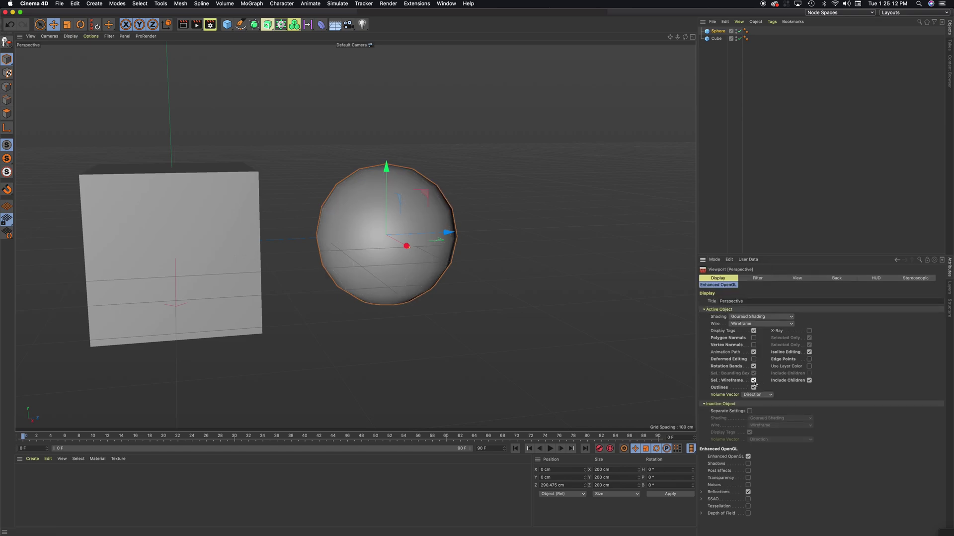
pyautogui.click(754, 381)
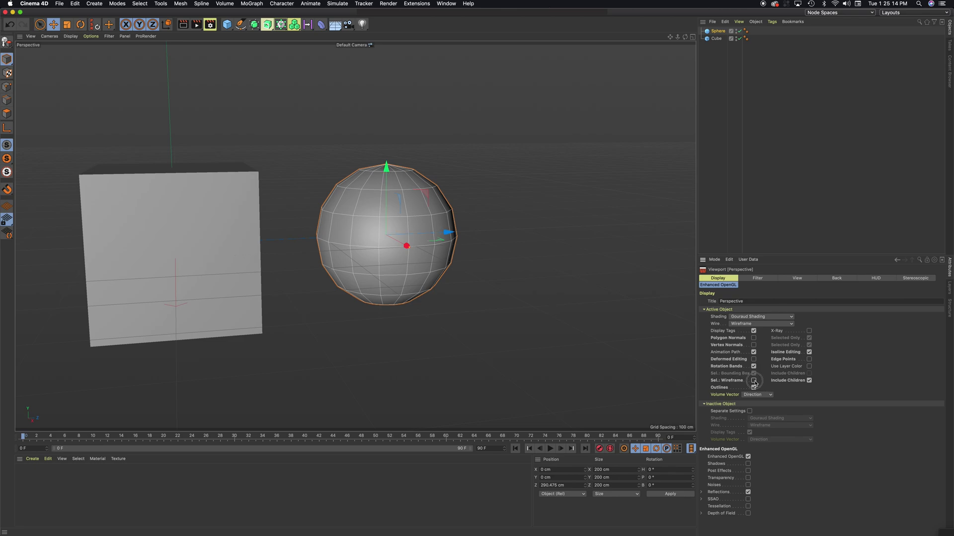
pyautogui.keyDown('alt'); pyautogui.moveTo(500, 229); pyautogui.dragTo(430, 195); pyautogui.keyUp('alt')
pyautogui.keyDown('alt'); pyautogui.moveTo(461, 245); pyautogui.dragTo(500, 247); pyautogui.keyUp('alt')
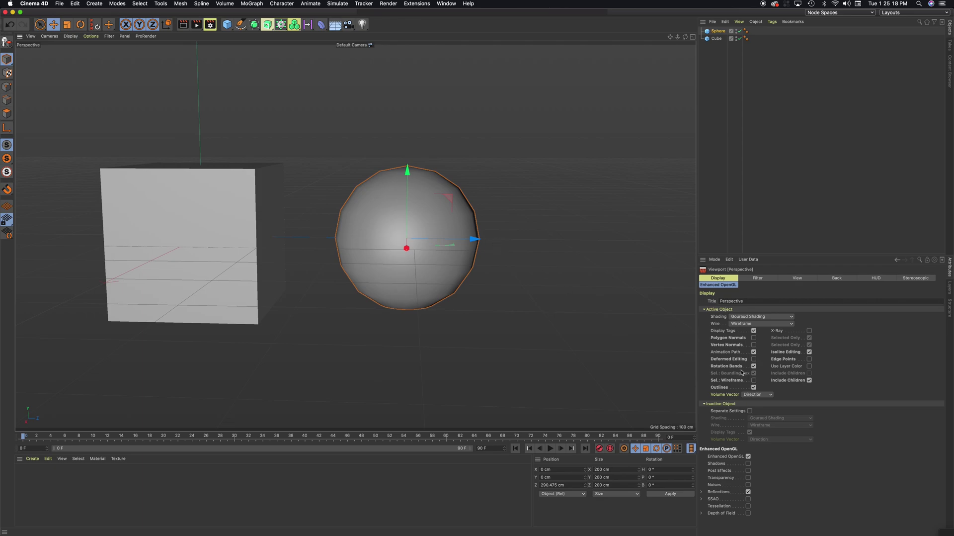
pyautogui.click(754, 380)
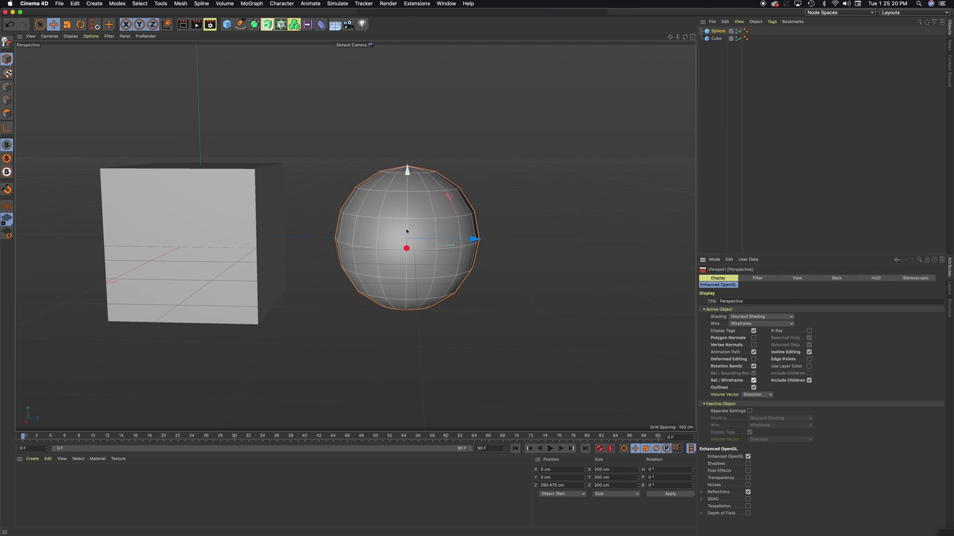
# Delete the sphere from the scene.
pyautogui.keyDown('alt'); pyautogui.moveTo(405, 235); pyautogui.dragTo(456, 208); pyautogui.keyUp('alt')
pyautogui.click(481, 205)
pyautogui.click(452, 208)
pyautogui.press('Delete')
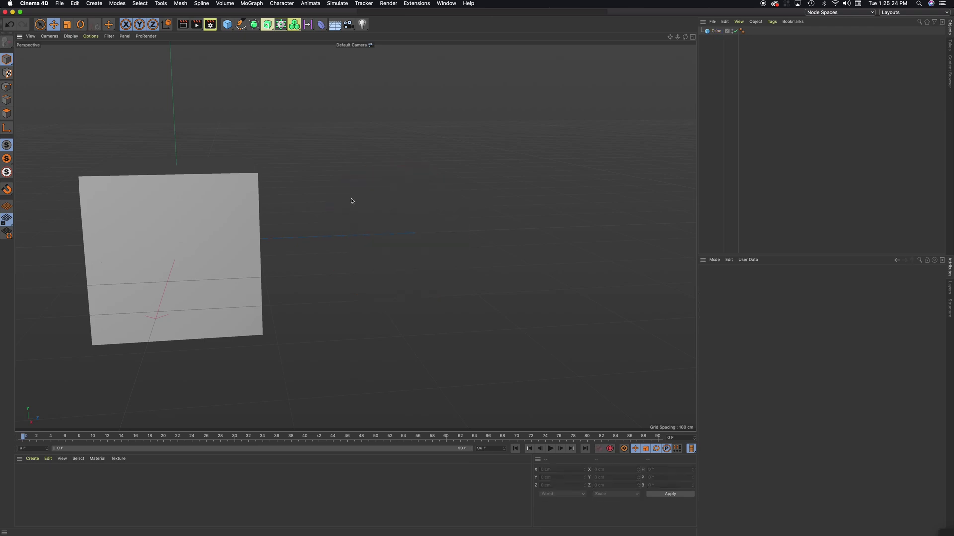
# Select the cube, make it editable and switch to polygon mode.
pyautogui.scroll(-1, 352, 202)
pyautogui.keyDown('alt'); pyautogui.moveTo(345, 203); pyautogui.dragTo(455, 198, button='middle'); pyautogui.keyUp('alt')
pyautogui.keyDown('alt'); pyautogui.moveTo(456, 198); pyautogui.dragTo(440, 198); pyautogui.keyUp('alt')
pyautogui.click(383, 206)
pyautogui.keyDown('alt'); pyautogui.moveTo(383, 207); pyautogui.dragTo(416, 194); pyautogui.keyUp('alt')
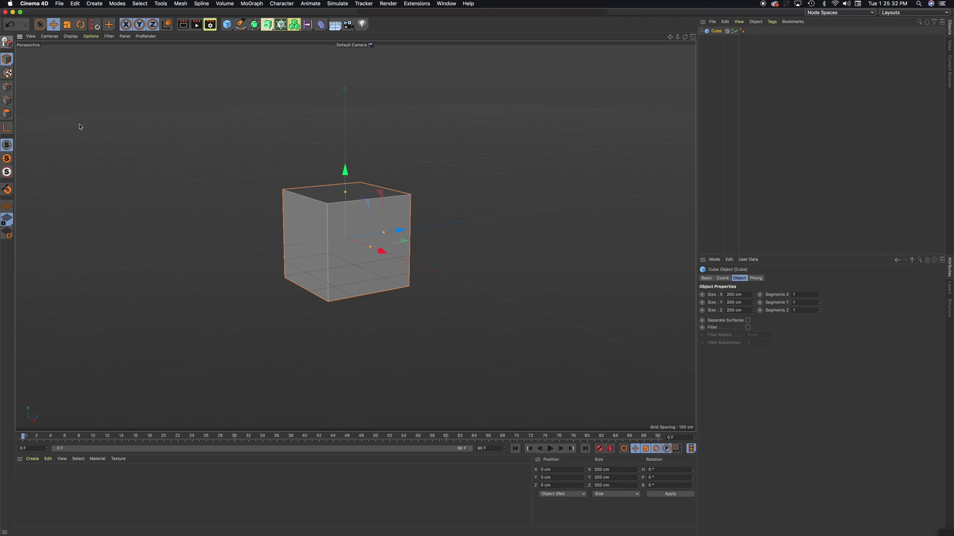
pyautogui.click(6, 42)
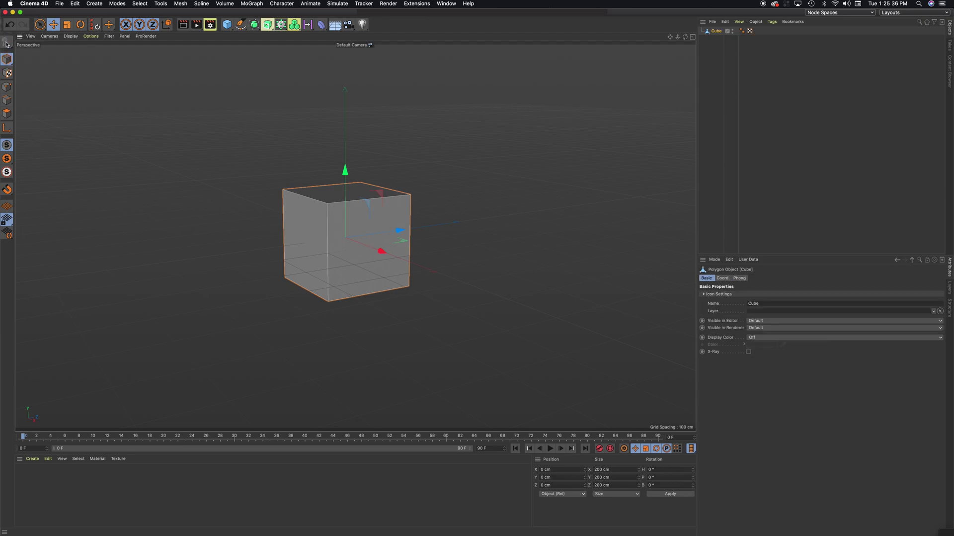
pyautogui.click(7, 89)
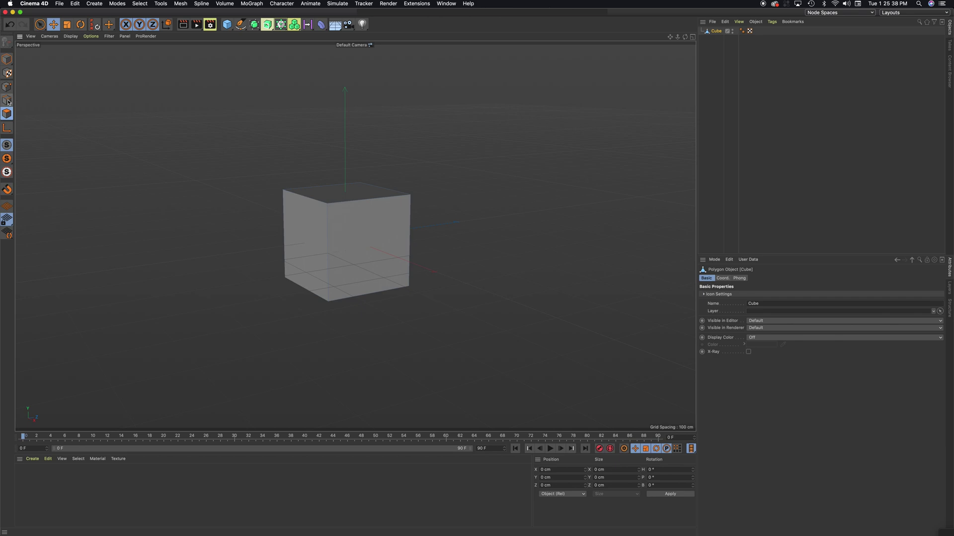
pyautogui.click(6, 113)
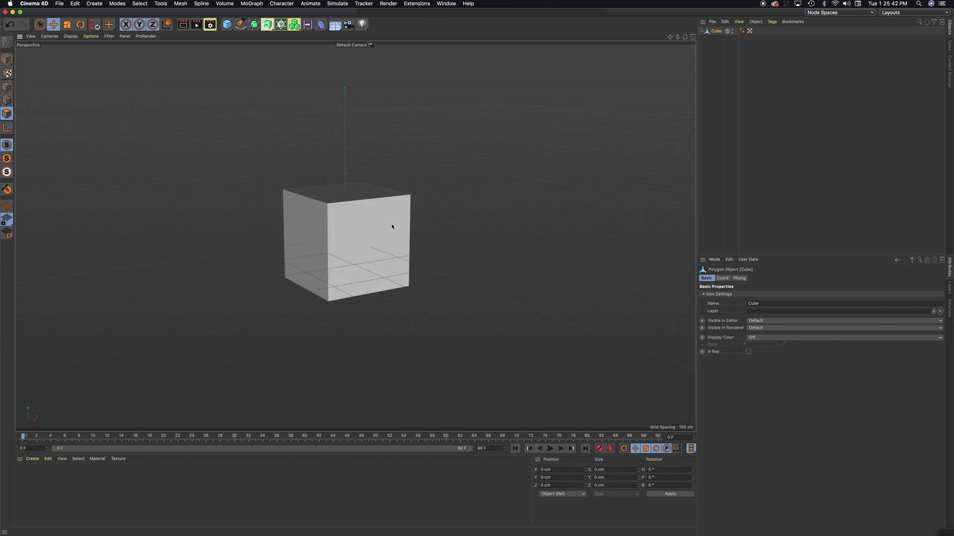
# Divide the cube with Loop/Path Cut, adding one vertical loop at about 50.9% and two horizontal loops, and return to the Move tool.
pyautogui.keyDown('alt'); pyautogui.moveTo(405, 241); pyautogui.dragTo(377, 218, button='middle'); pyautogui.keyUp('alt')
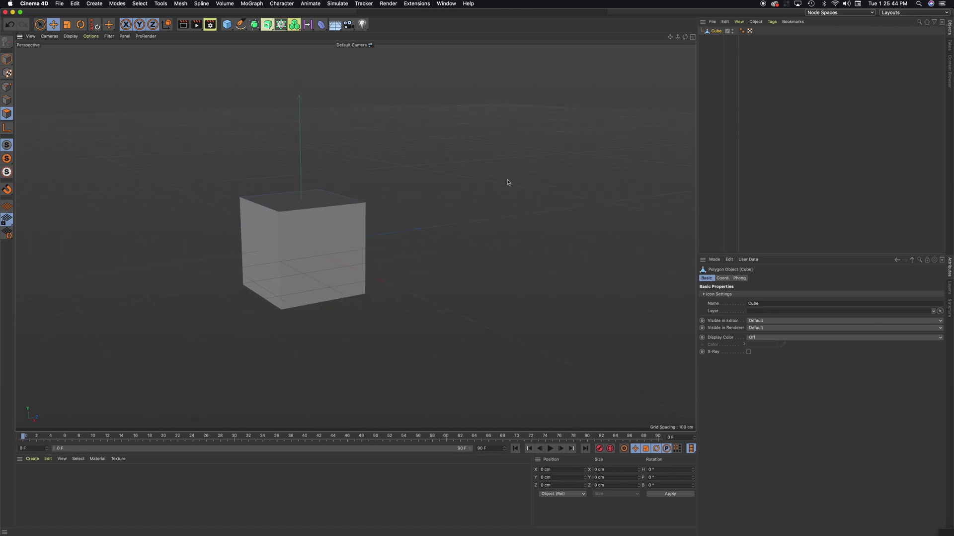
pyautogui.rightClick(519, 169)
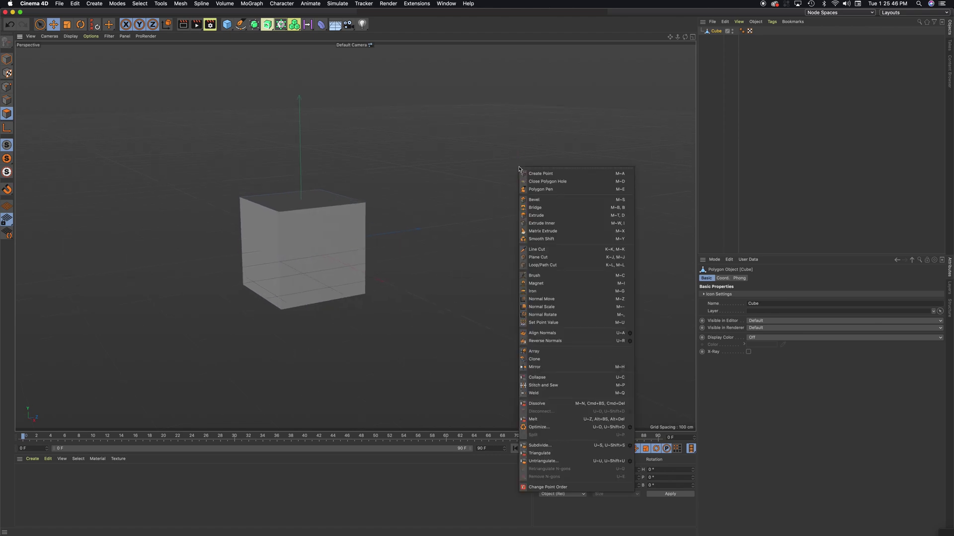
pyautogui.click(553, 264)
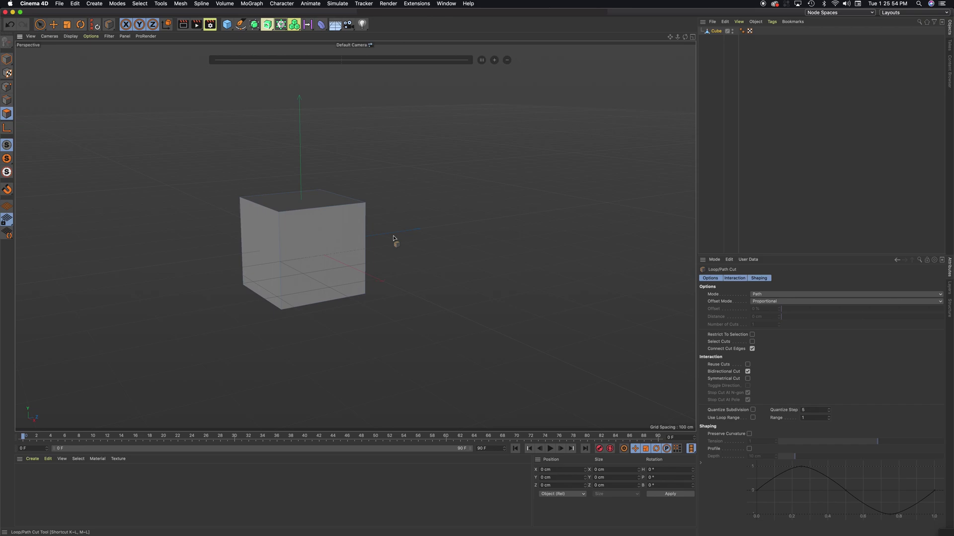
pyautogui.keyDown('alt'); pyautogui.moveTo(392, 234); pyautogui.dragTo(485, 227); pyautogui.keyUp('alt')
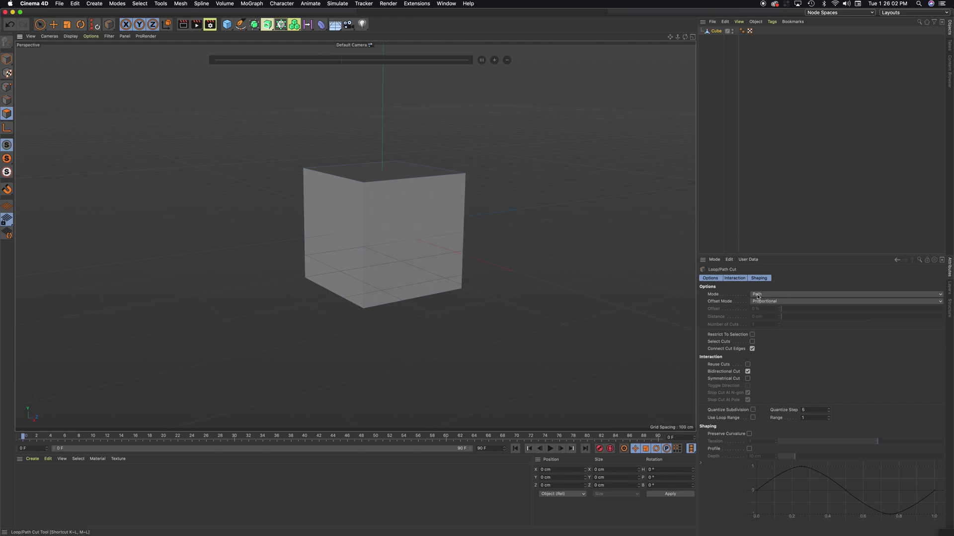
pyautogui.keyDown('alt'); pyautogui.moveTo(373, 221); pyautogui.dragTo(335, 230); pyautogui.keyUp('alt')
pyautogui.keyDown('alt'); pyautogui.moveTo(553, 253); pyautogui.dragTo(333, 195); pyautogui.keyUp('alt')
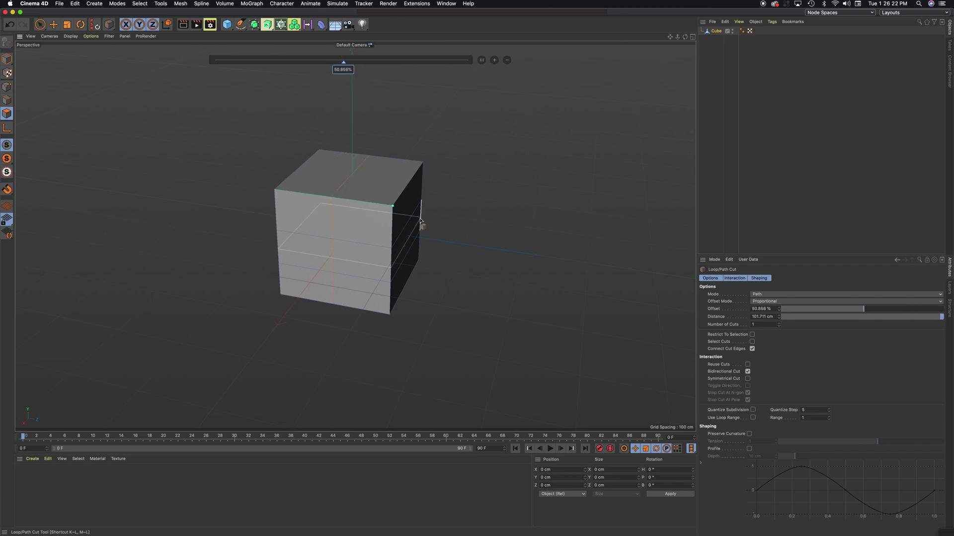
pyautogui.keyDown('alt'); pyautogui.moveTo(422, 223); pyautogui.dragTo(391, 211); pyautogui.keyUp('alt')
pyautogui.scroll(5, 393, 213)
pyautogui.keyDown('alt'); pyautogui.moveTo(485, 219); pyautogui.dragTo(148, 88); pyautogui.keyUp('alt')
pyautogui.click(55, 25)
# Select several of the divided faces in turn to examine the cube's new polygons.
pyautogui.keyDown('alt'); pyautogui.moveTo(125, 114); pyautogui.dragTo(167, 117, button='middle'); pyautogui.keyUp('alt')
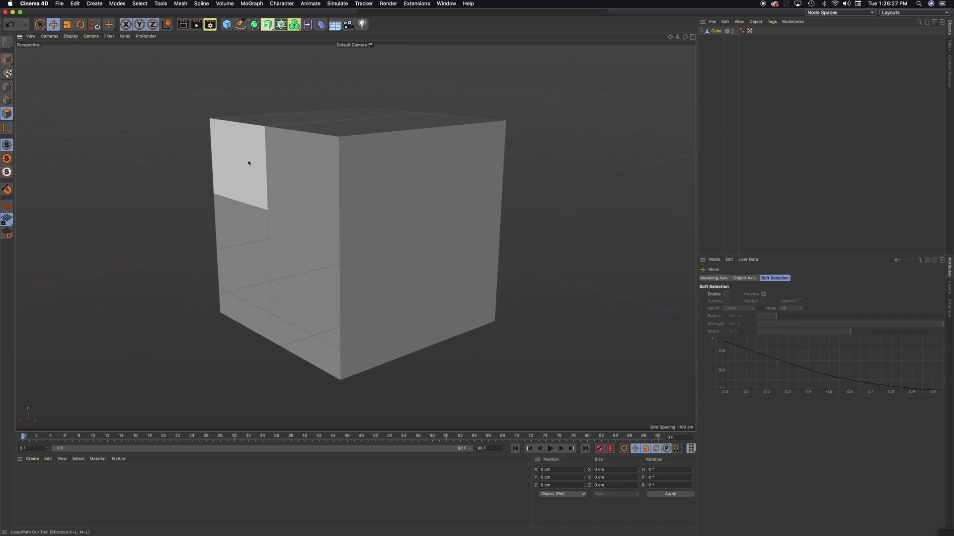
pyautogui.click(306, 187)
pyautogui.keyDown('alt'); pyautogui.moveTo(371, 257); pyautogui.dragTo(304, 259); pyautogui.keyUp('alt')
pyautogui.click(269, 298)
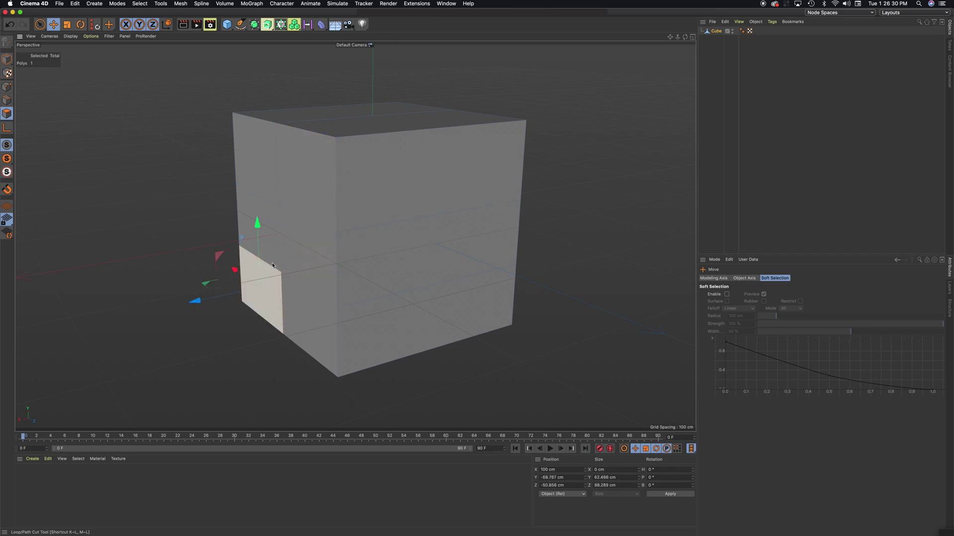
pyautogui.click(264, 182)
pyautogui.click(298, 189)
# Bevel the middle-row half-width face outward, with an offset of about 3.5 cm and an extrusion of about 29 cm.
pyautogui.click(300, 264)
pyautogui.keyDown('alt'); pyautogui.moveTo(352, 281); pyautogui.dragTo(413, 278); pyautogui.keyUp('alt')
pyautogui.scroll(-5, 364, 277)
pyautogui.keyDown('alt'); pyautogui.moveTo(356, 268); pyautogui.dragTo(396, 267); pyautogui.keyUp('alt')
pyautogui.rightClick(454, 201)
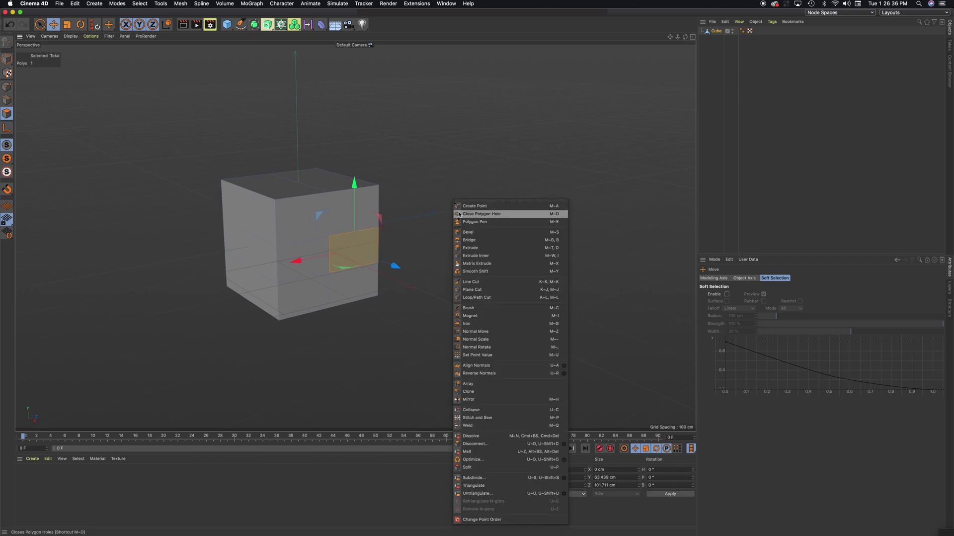
pyautogui.click(472, 234)
pyautogui.moveTo(477, 220)
pyautogui.mouseDown()
pyautogui.moveTo(497, 219)
pyautogui.moveTo(469, 217)
pyautogui.moveTo(482, 217)
pyautogui.mouseUp()
# Bevel the full-width middle face on the adjacent side out to about Z -180 cm, undo the last excess change and deselect everything.
pyautogui.click(270, 247)
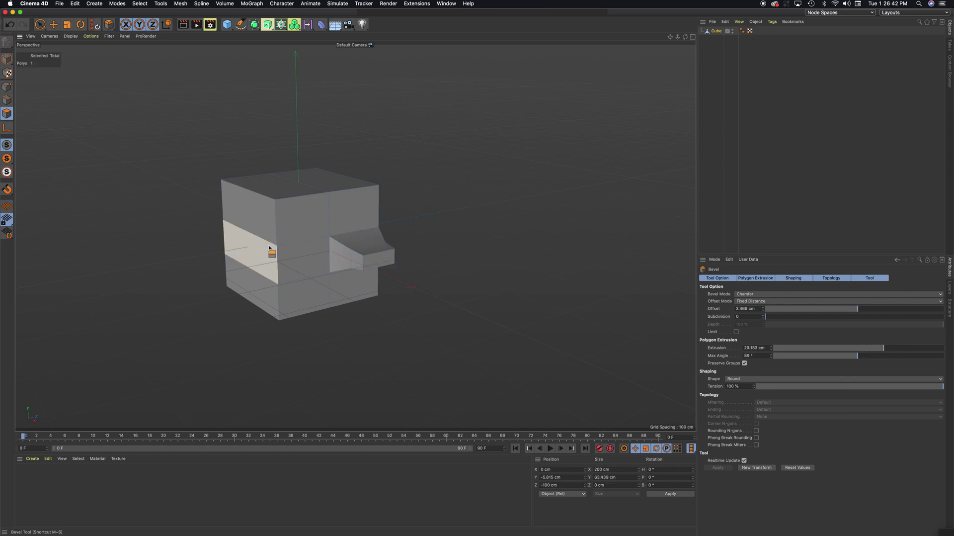
pyautogui.moveTo(411, 247); pyautogui.dragTo(600, 266)
pyautogui.press('super+z')
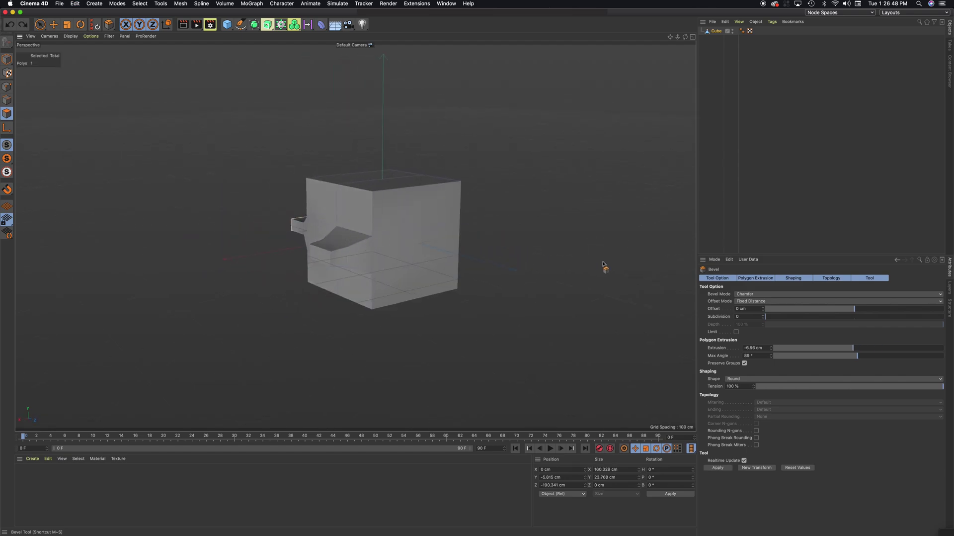
pyautogui.keyDown('alt'); pyautogui.moveTo(509, 110); pyautogui.dragTo(237, 106); pyautogui.keyUp('alt')
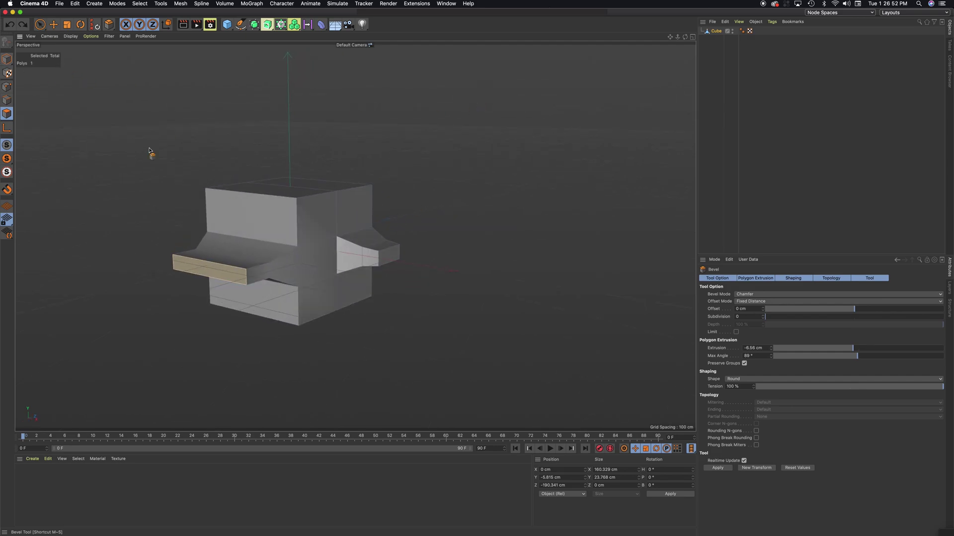
pyautogui.click(53, 24)
pyautogui.click(408, 162)
pyautogui.keyDown('alt'); pyautogui.moveTo(408, 162); pyautogui.dragTo(469, 221); pyautogui.keyUp('alt')
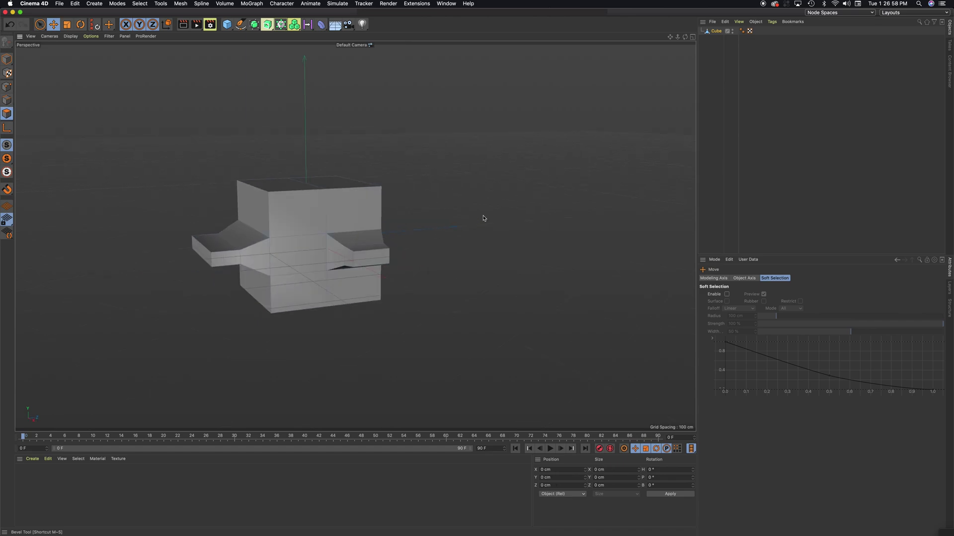
# Draw a line cut across the top face from the middle of its seam to the edge above the wide protrusion.
pyautogui.rightClick(483, 218)
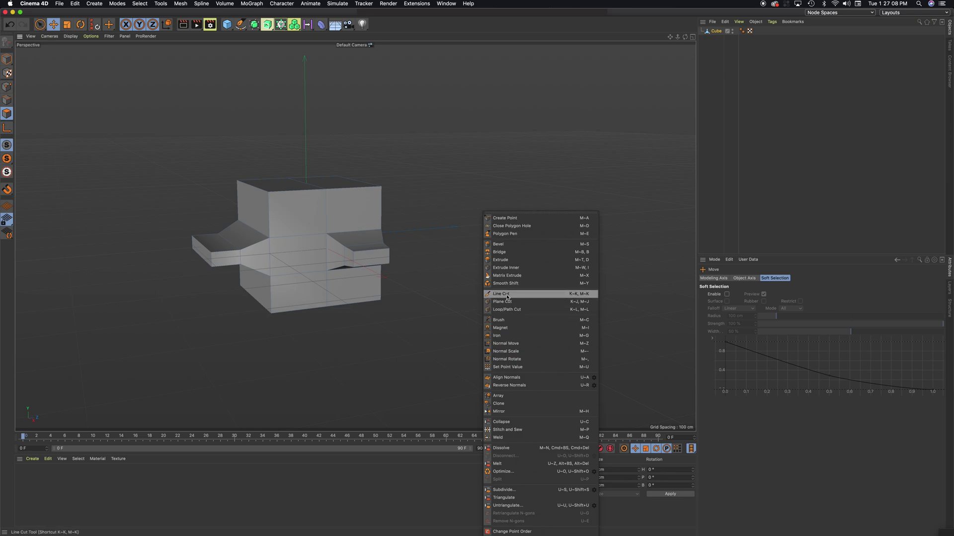
pyautogui.click(506, 294)
pyautogui.keyDown('alt'); pyautogui.moveTo(488, 292); pyautogui.dragTo(298, 198); pyautogui.keyUp('alt')
pyautogui.scroll(6, 298, 197)
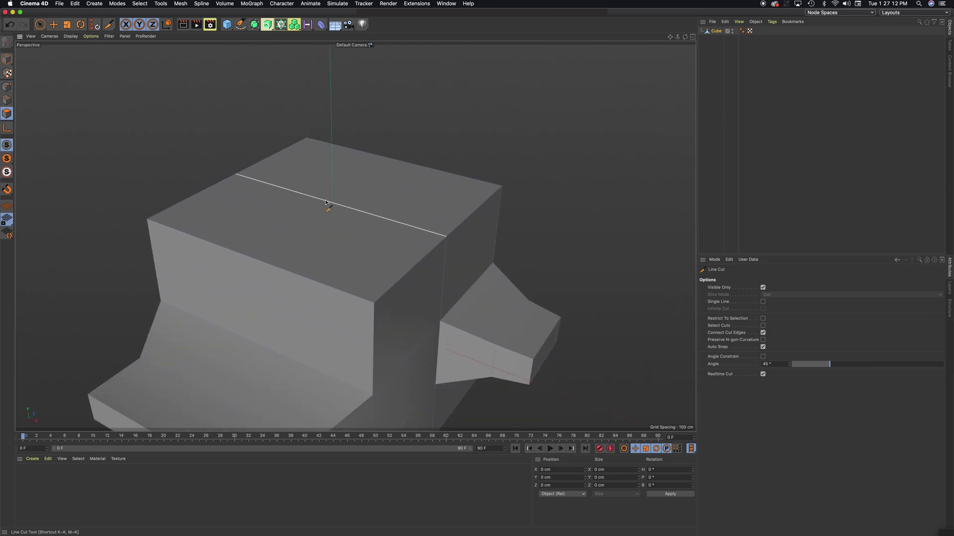
pyautogui.click(328, 201)
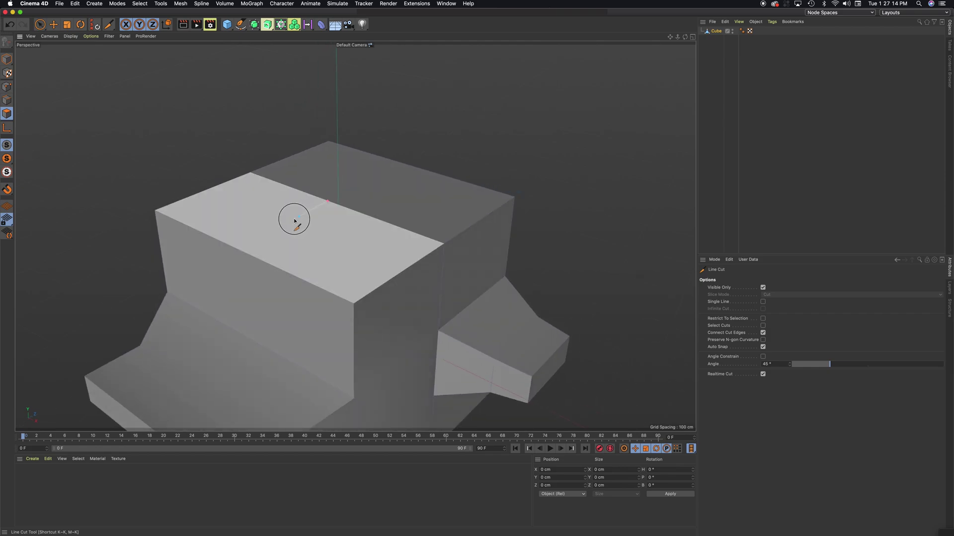
pyautogui.click(245, 252)
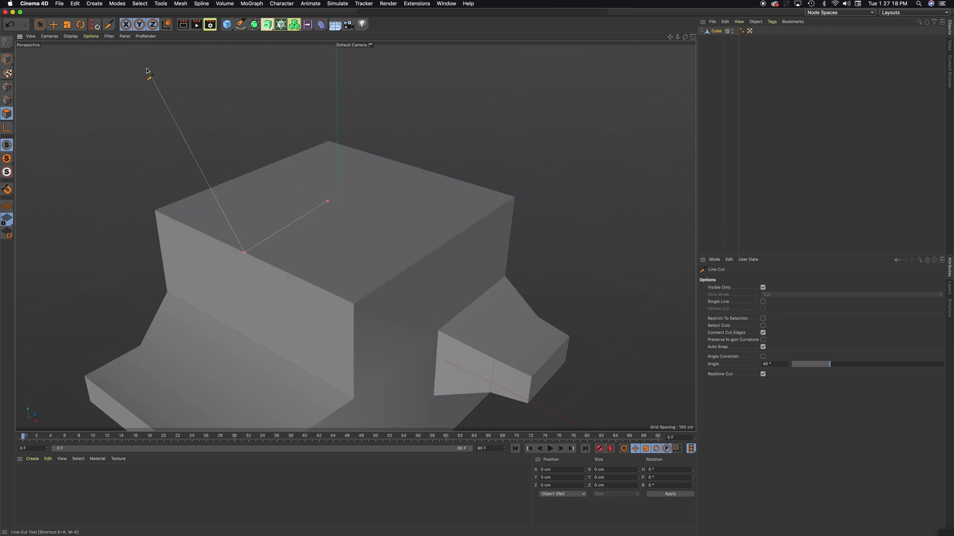
pyautogui.press('Return')
pyautogui.press('Escape')
pyautogui.press('e')
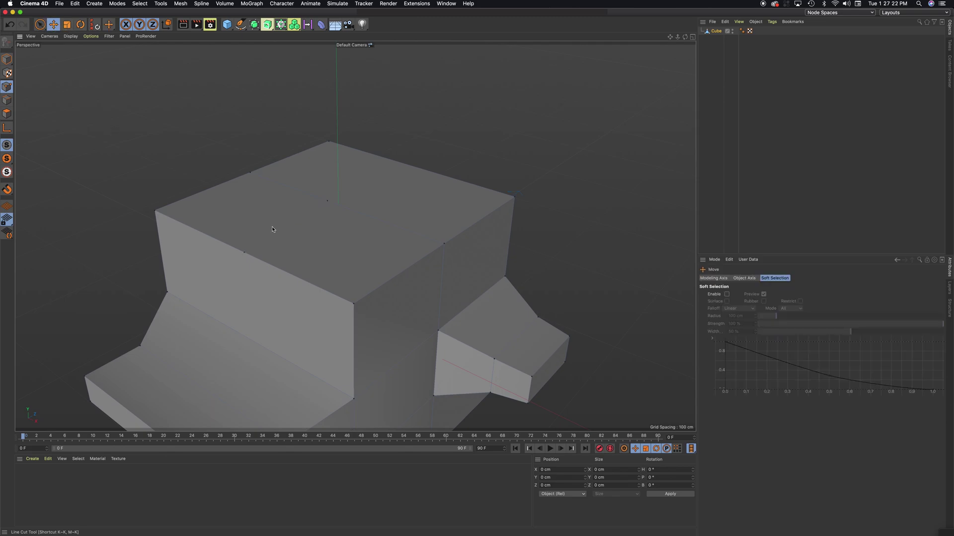
# Draw a diagonal line cut on the tall side face from its upper edge to the first horizontal seam, and return to the Move tool.
pyautogui.keyDown('alt'); pyautogui.moveTo(272, 227); pyautogui.dragTo(362, 216); pyautogui.keyUp('alt')
pyautogui.keyDown('alt'); pyautogui.moveTo(294, 230); pyautogui.dragTo(228, 180); pyautogui.keyUp('alt')
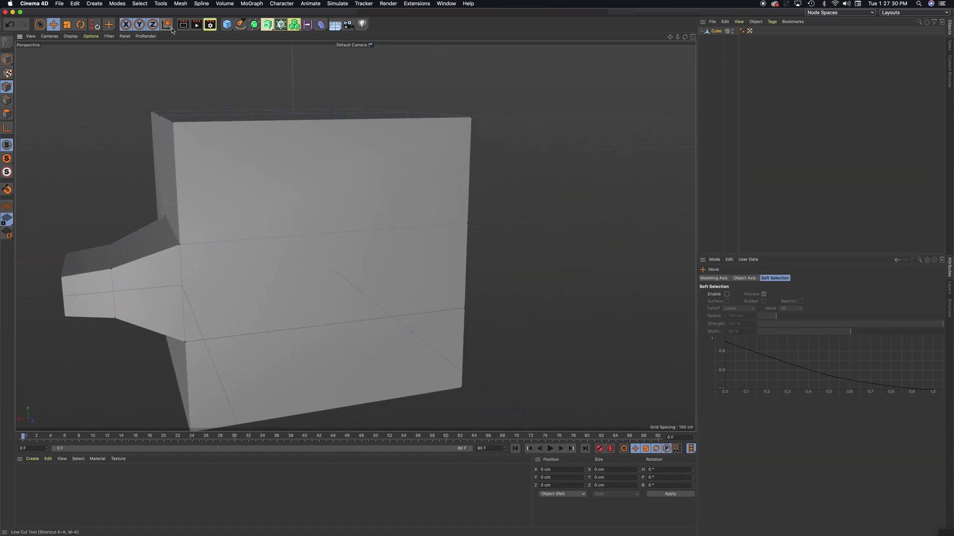
pyautogui.rightClick(564, 128)
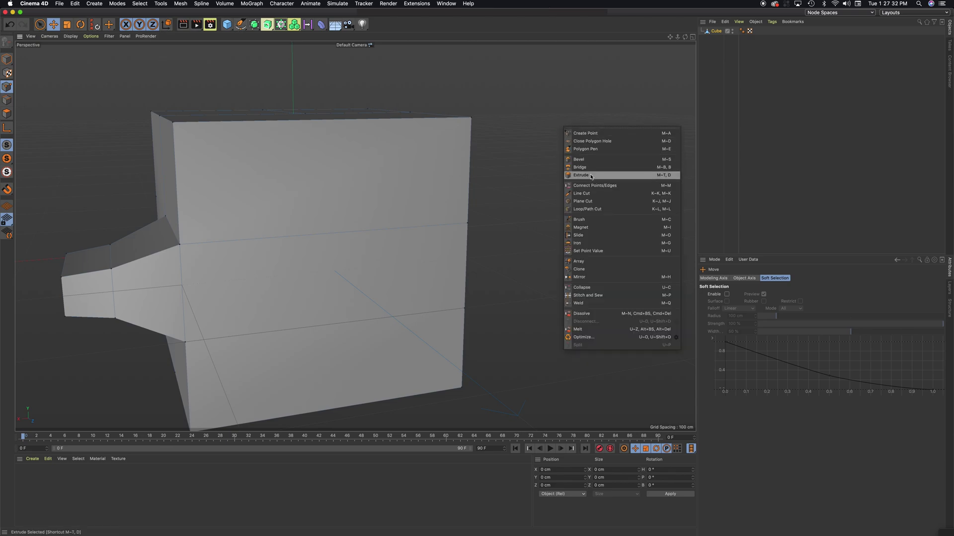
pyautogui.click(587, 194)
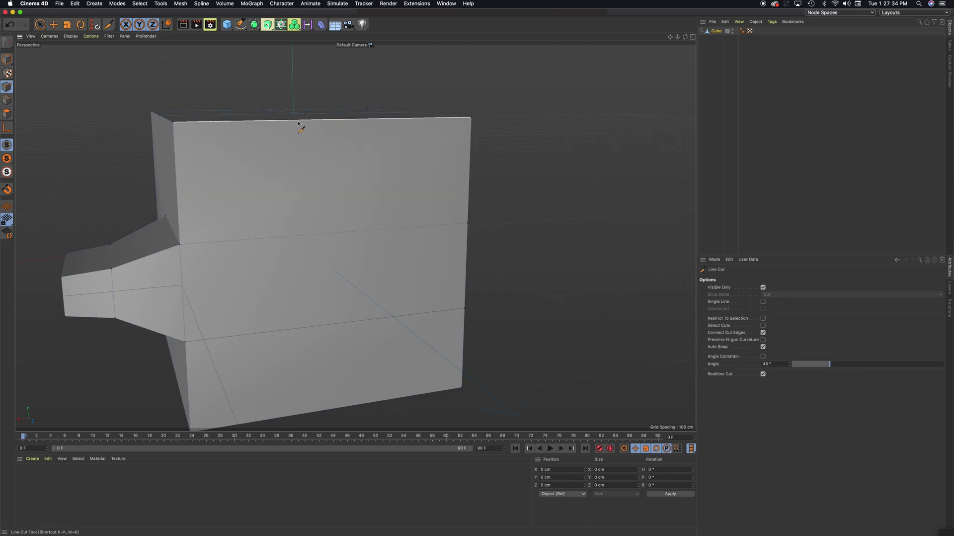
pyautogui.click(235, 121)
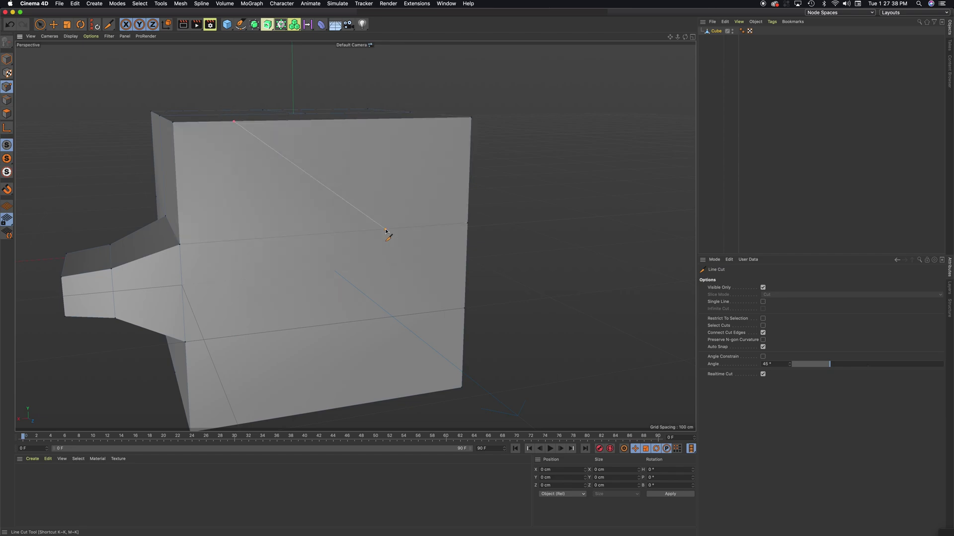
pyautogui.click(386, 229)
pyautogui.press('Return')
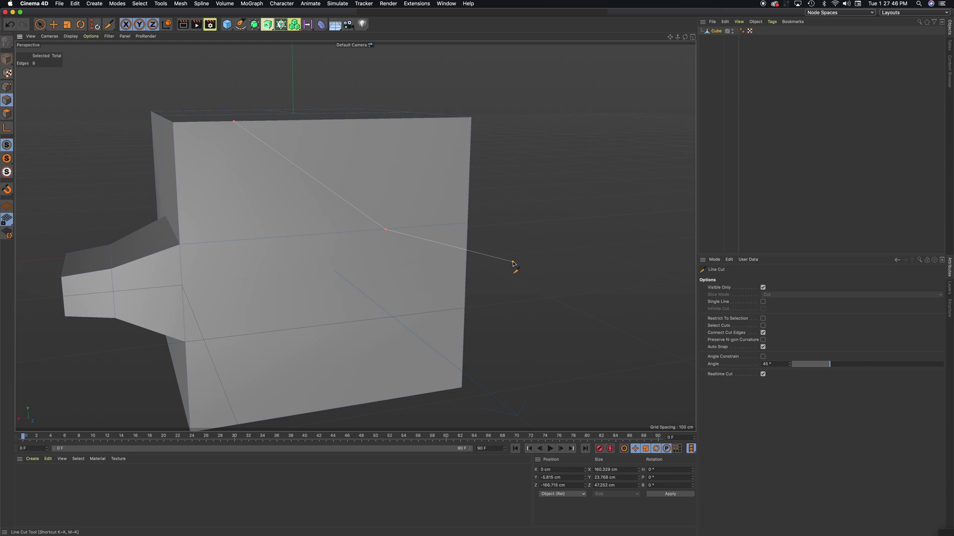
pyautogui.press('Escape')
pyautogui.click(51, 25)
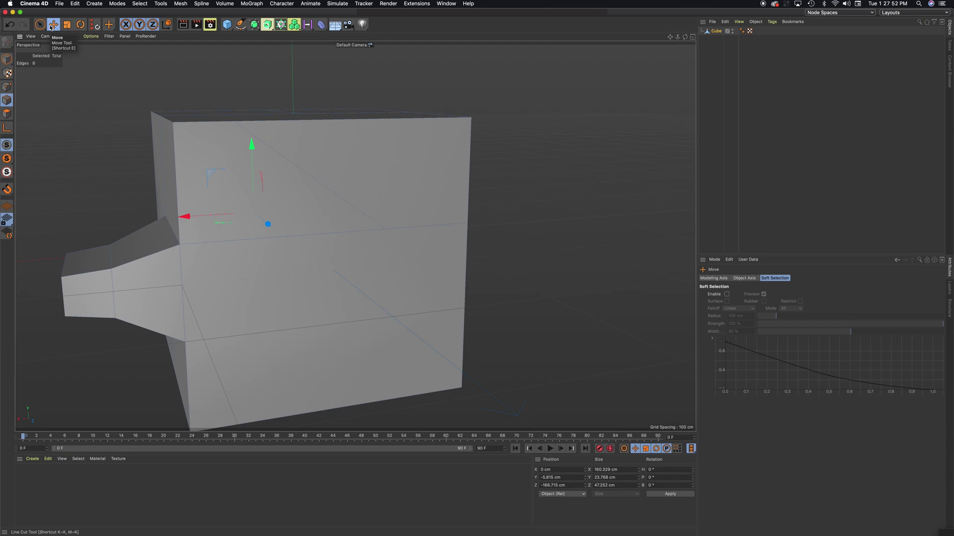
pyautogui.keyDown('alt'); pyautogui.moveTo(231, 146); pyautogui.dragTo(410, 157); pyautogui.keyUp('alt')
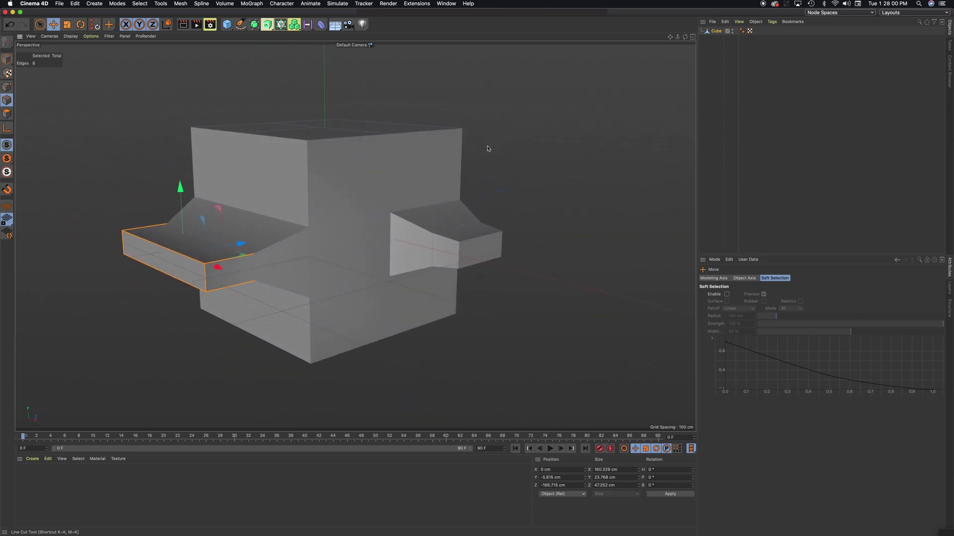